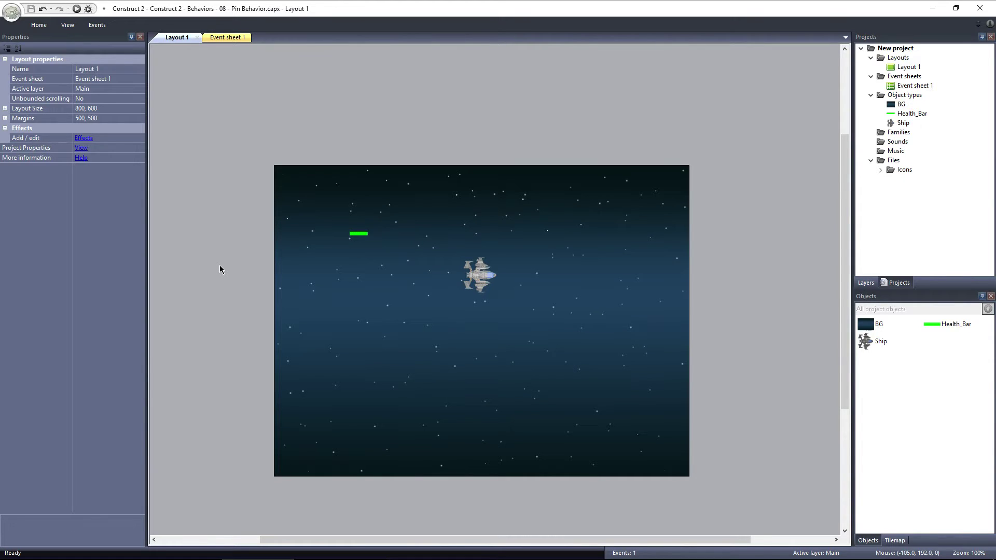
# Add a Pin behavior to the Health_Bar sprite and place the bar just above the ship.
pyautogui.click(359, 234)
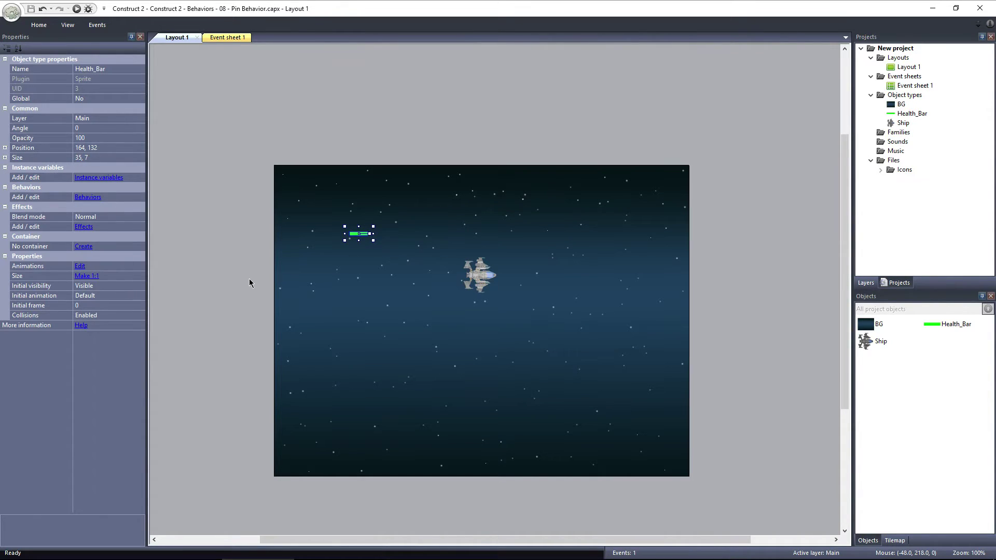
pyautogui.click(88, 198)
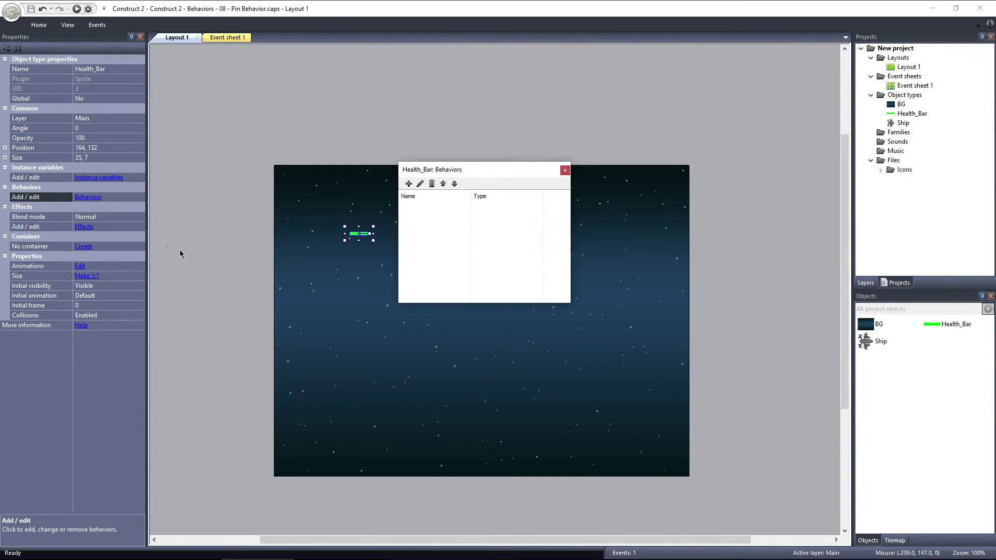
pyautogui.click(408, 184)
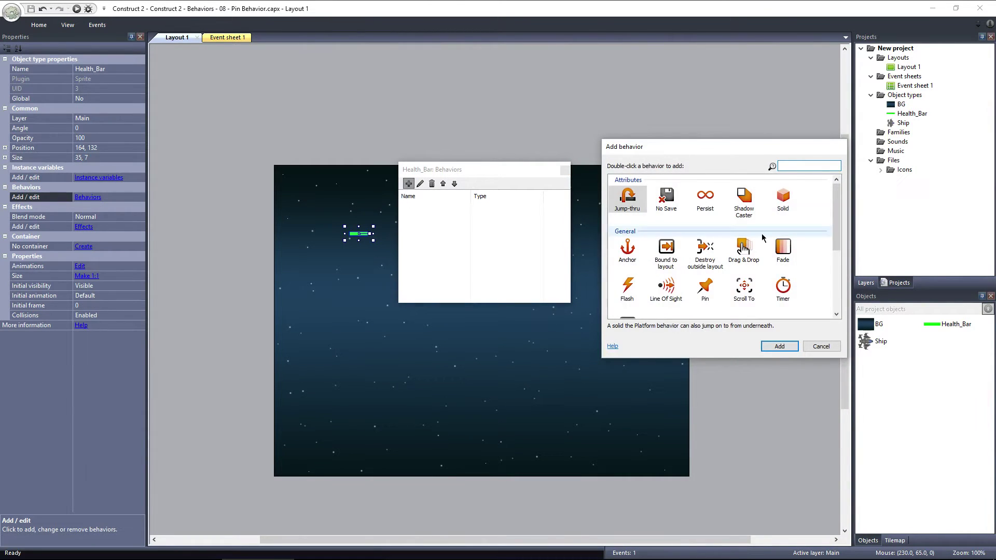
pyautogui.scroll(-1, 761, 238)
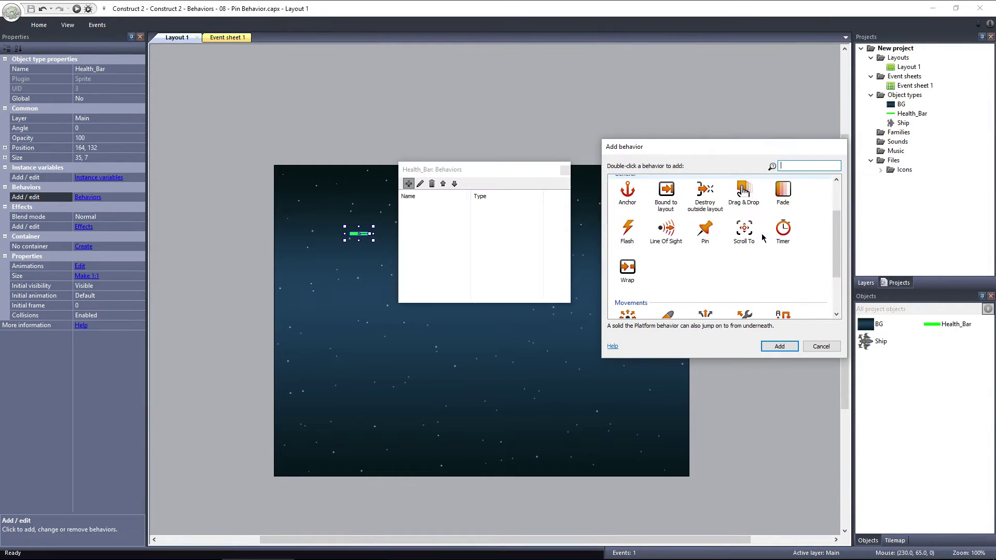
pyautogui.doubleClick(705, 233)
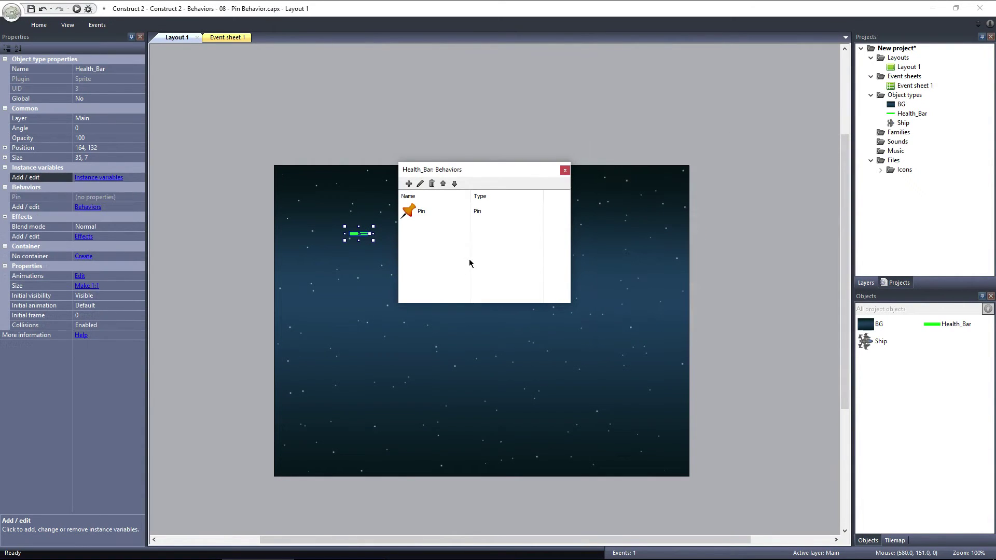
pyautogui.click(565, 170)
pyautogui.moveTo(359, 237); pyautogui.dragTo(486, 247)
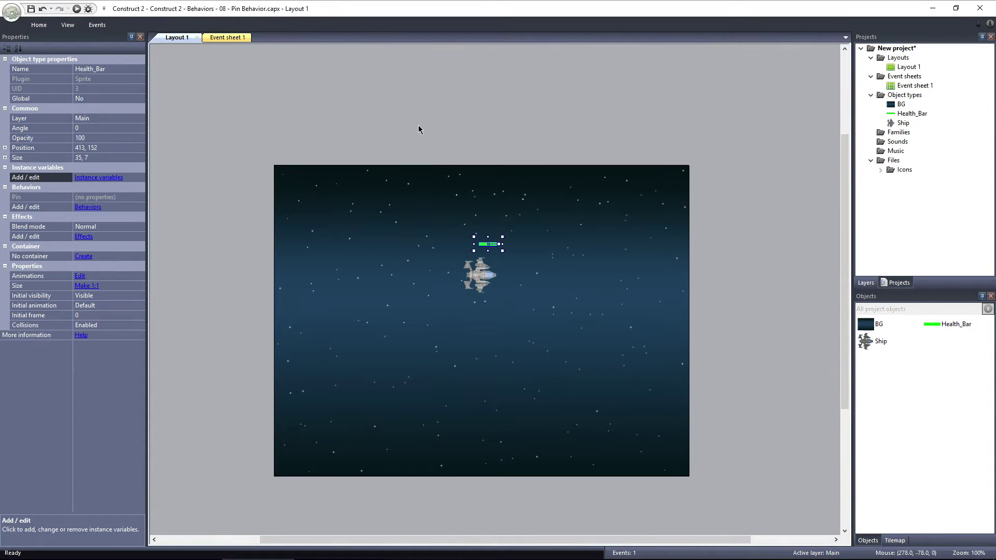
pyautogui.click(225, 38)
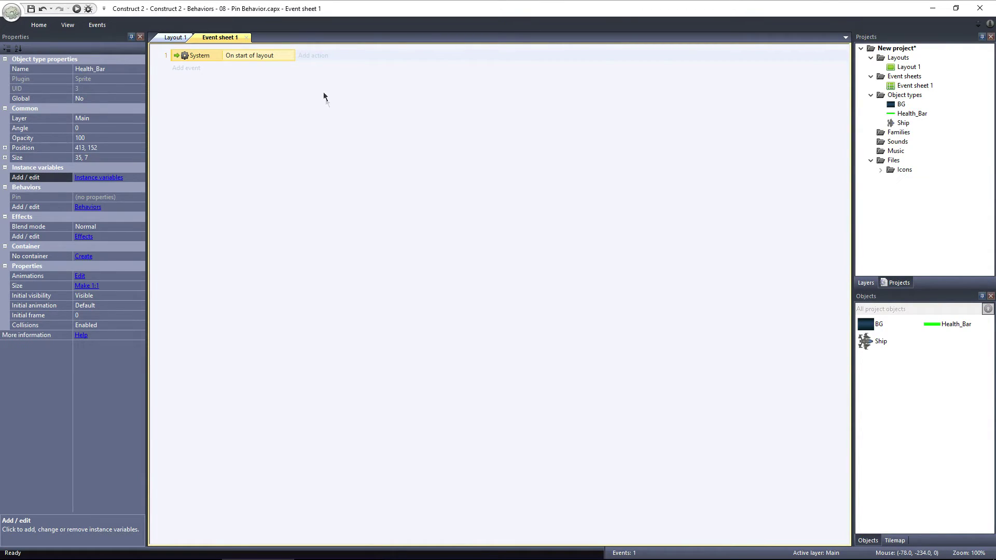
# Add an On start of layout action pinning Health_Bar to Ship in Position & angle mode.
pyautogui.click(315, 57)
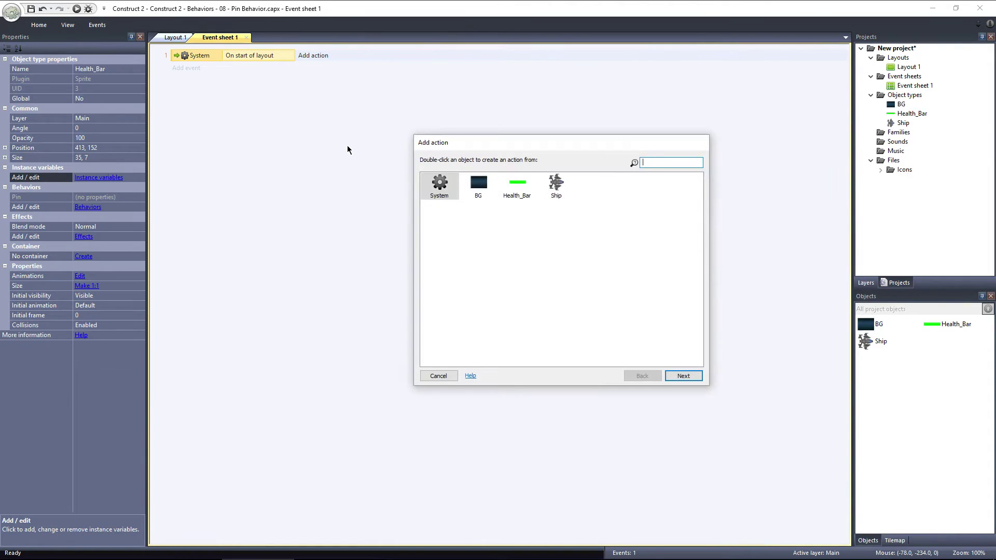
pyautogui.doubleClick(509, 195)
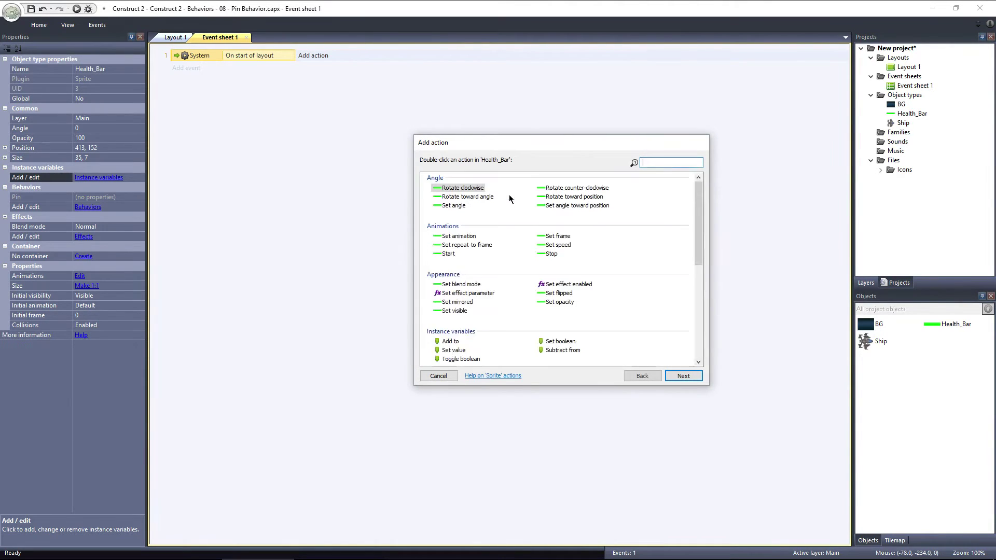
pyautogui.scroll(-5, 510, 200)
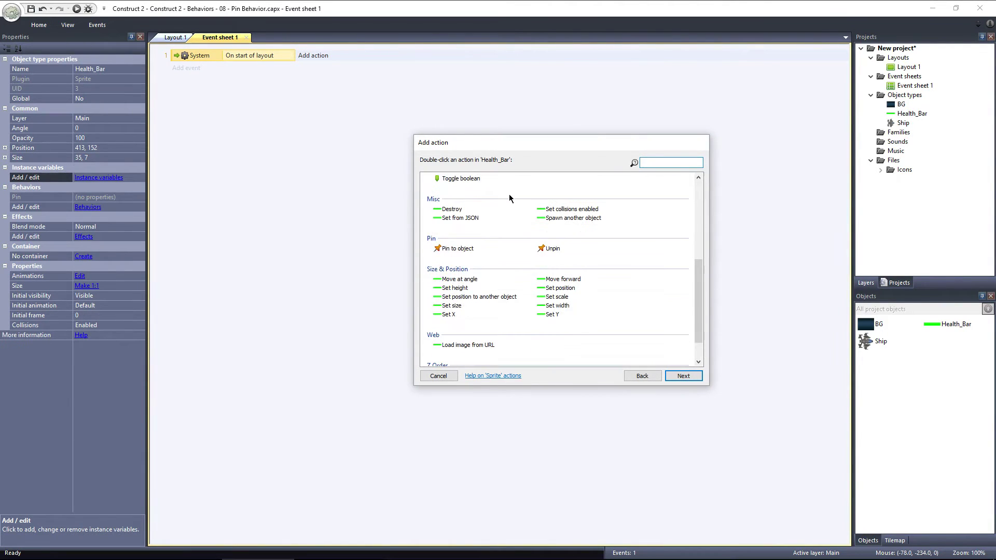
pyautogui.doubleClick(453, 249)
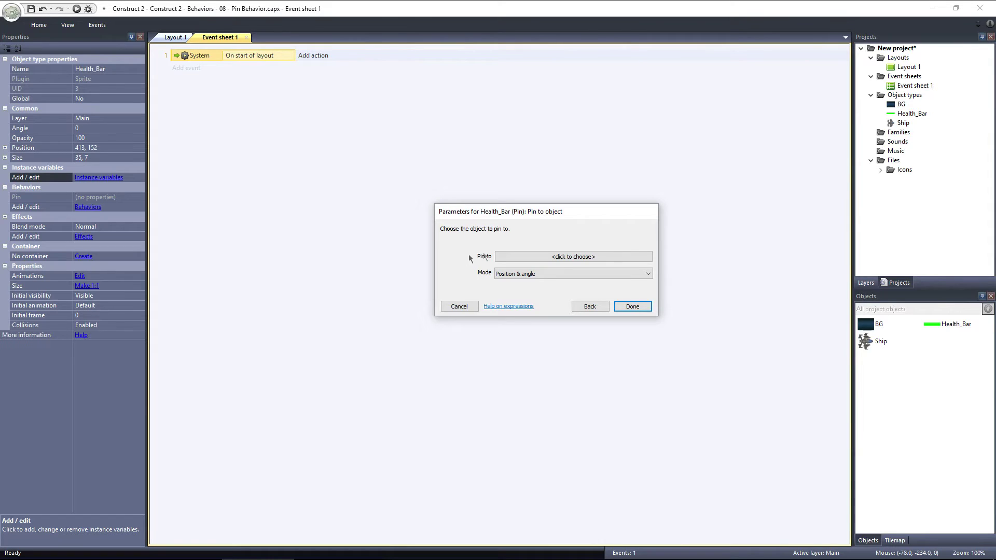
pyautogui.click(504, 256)
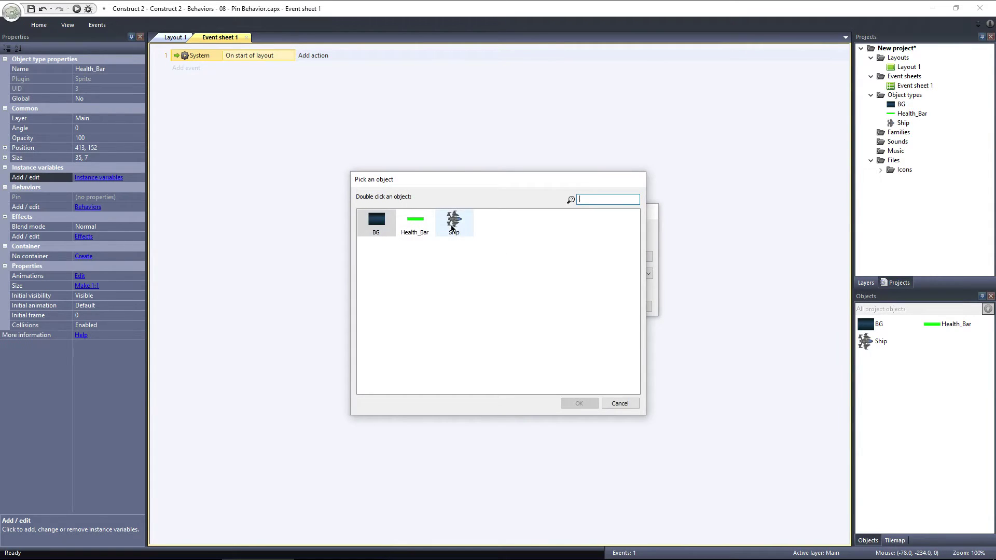
pyautogui.doubleClick(453, 228)
pyautogui.click(635, 317)
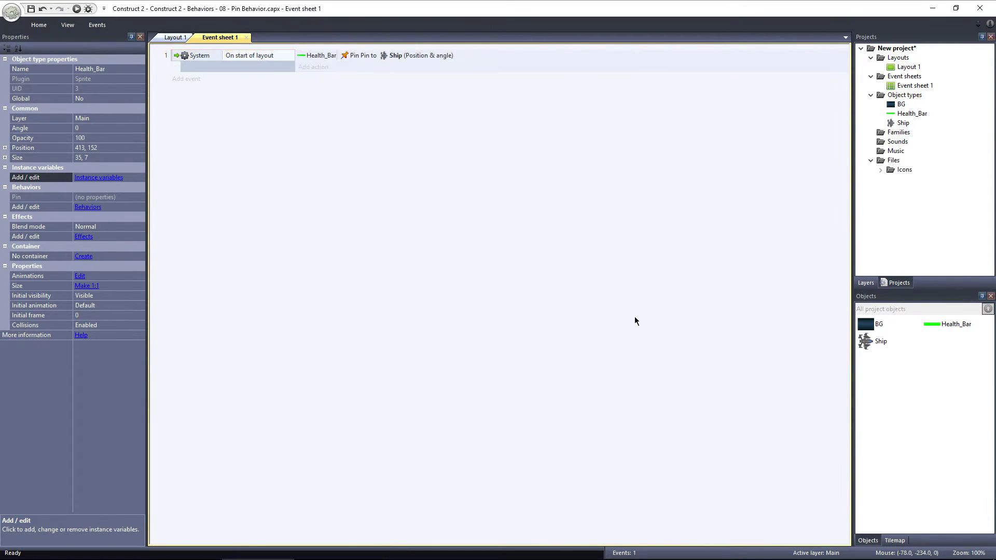
# Preview the layout in Chrome and steer the ship with the arrow keys.
pyautogui.click(76, 8)
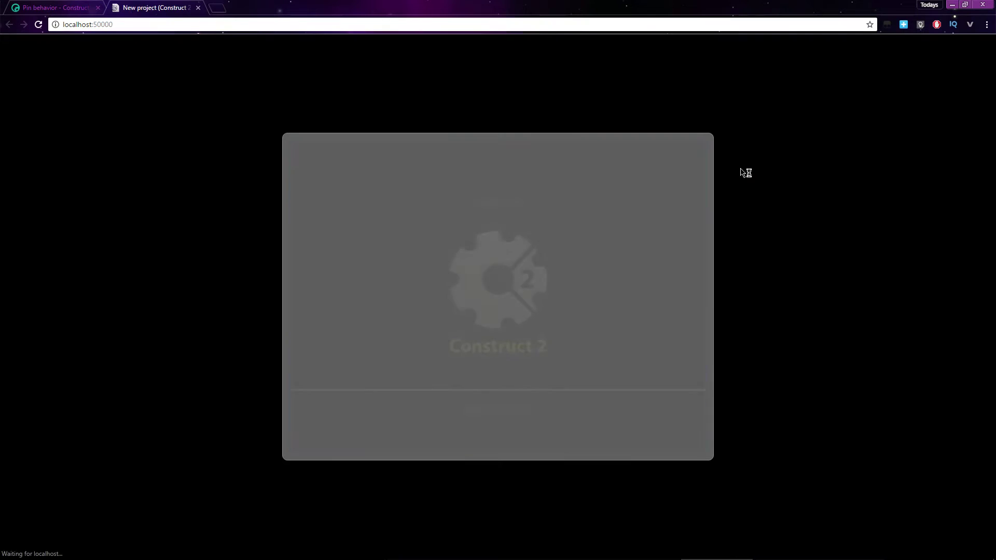
pyautogui.press('Down')
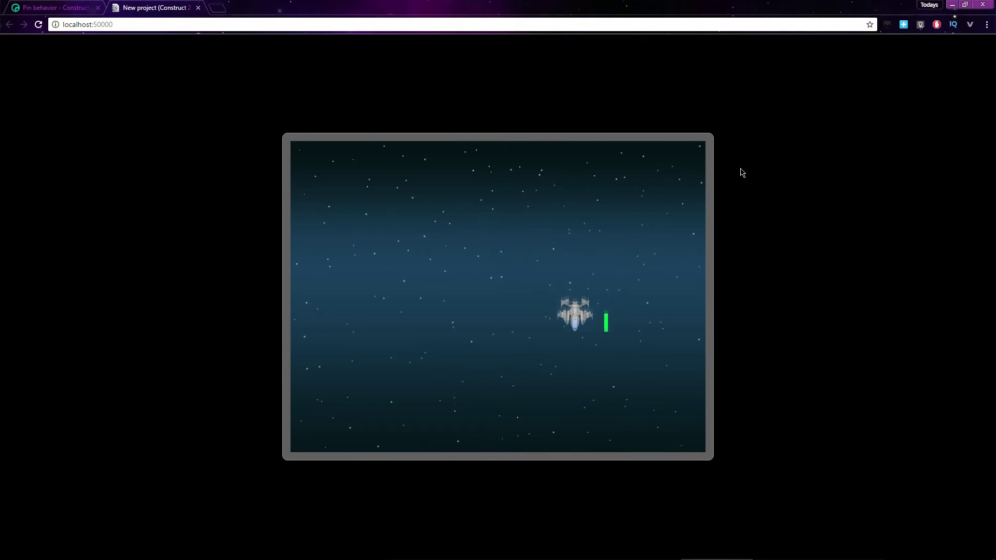
pyautogui.press('Left')
pyautogui.press('Up')
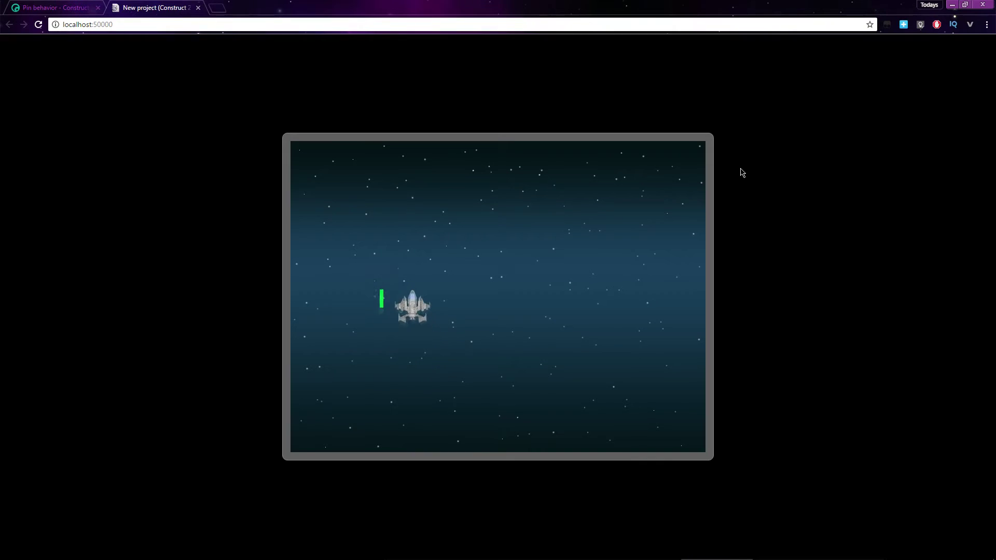
pyautogui.press('Right')
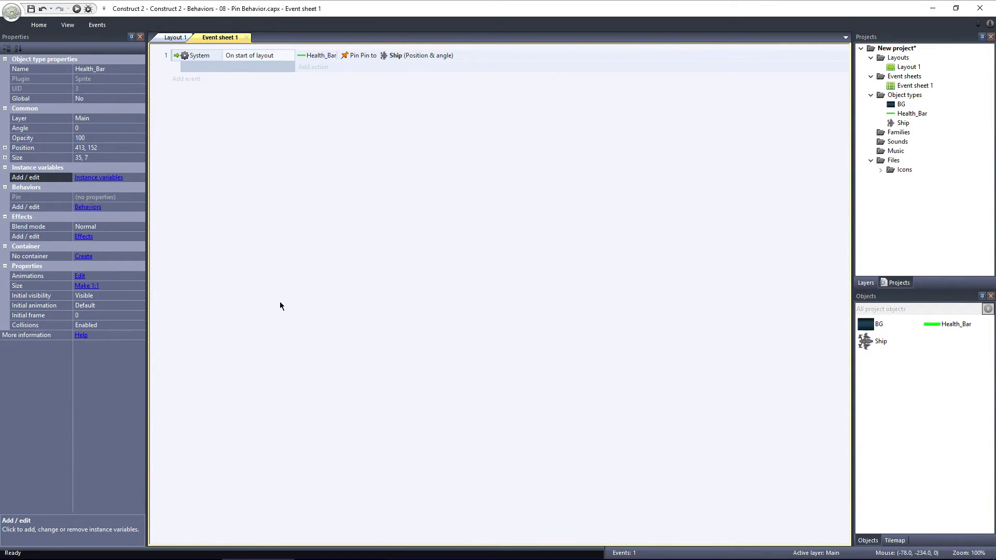
# Switch the Pin action's mode to Position only and preview the game.
pyautogui.doubleClick(403, 57)
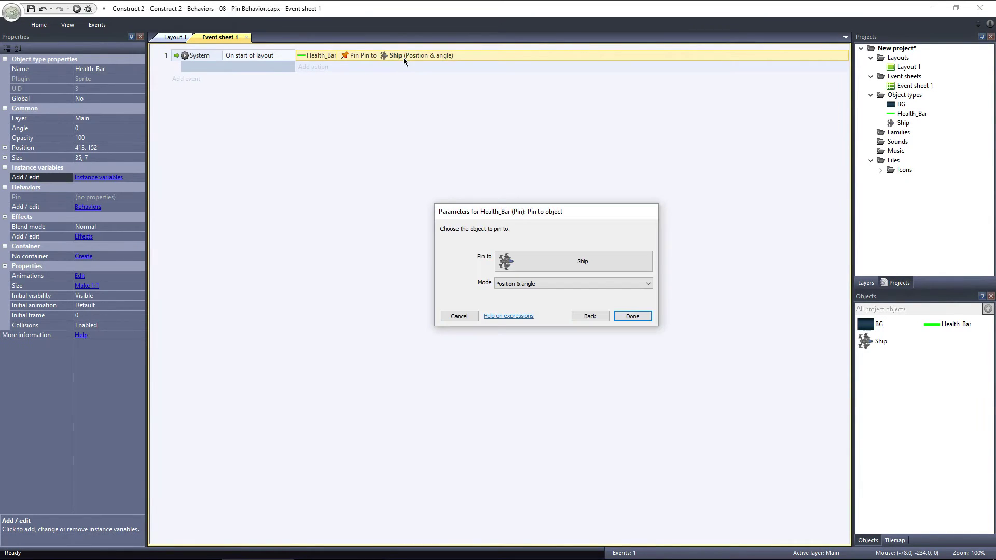
pyautogui.click(602, 282)
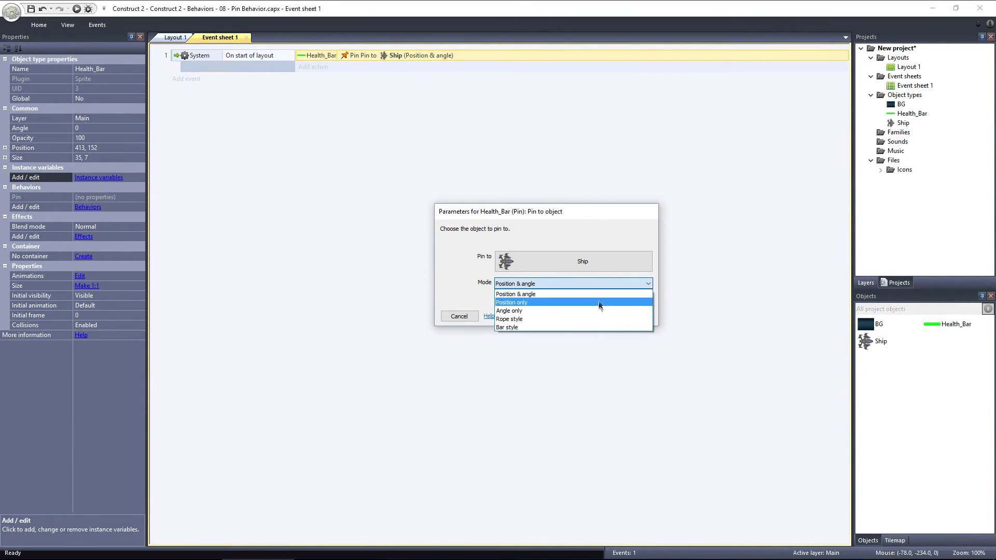
pyautogui.click(599, 304)
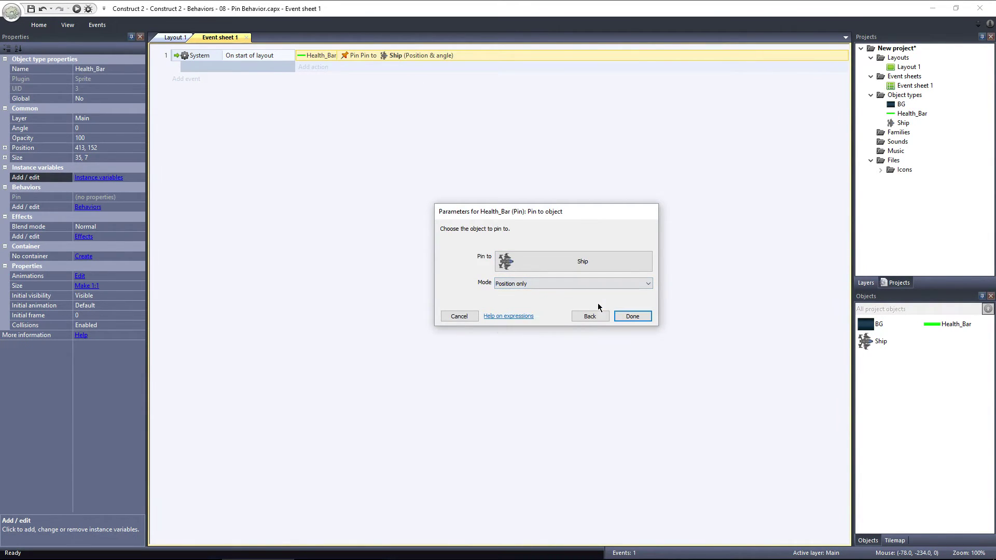
pyautogui.click(631, 316)
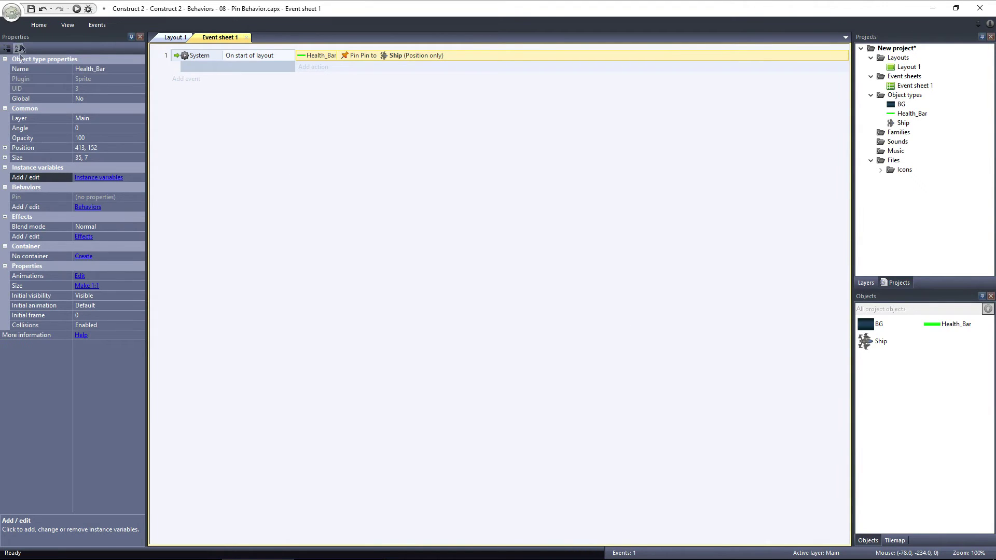
pyautogui.click(78, 10)
# Change the Pin action's mode to Rope style.
pyautogui.doubleClick(417, 57)
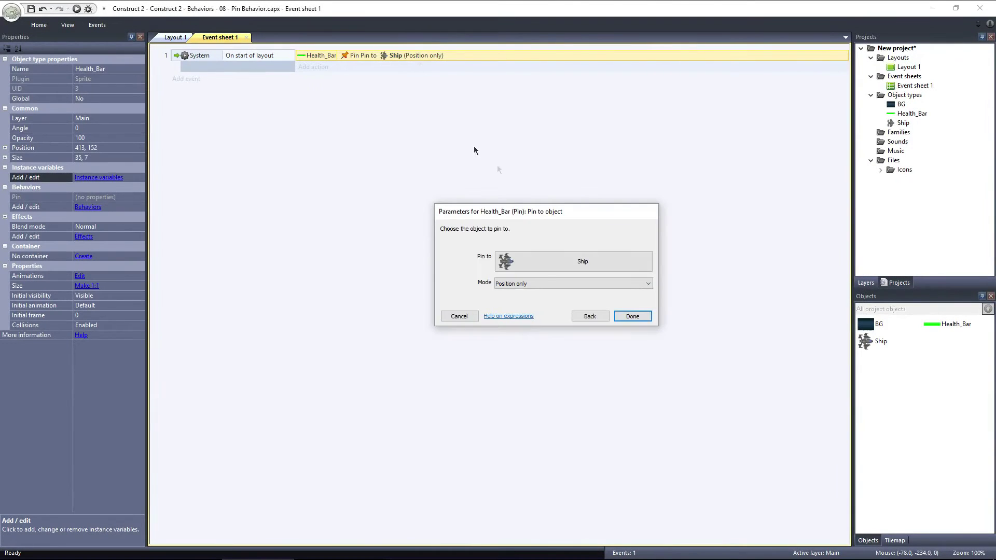
pyautogui.click(562, 283)
pyautogui.click(557, 319)
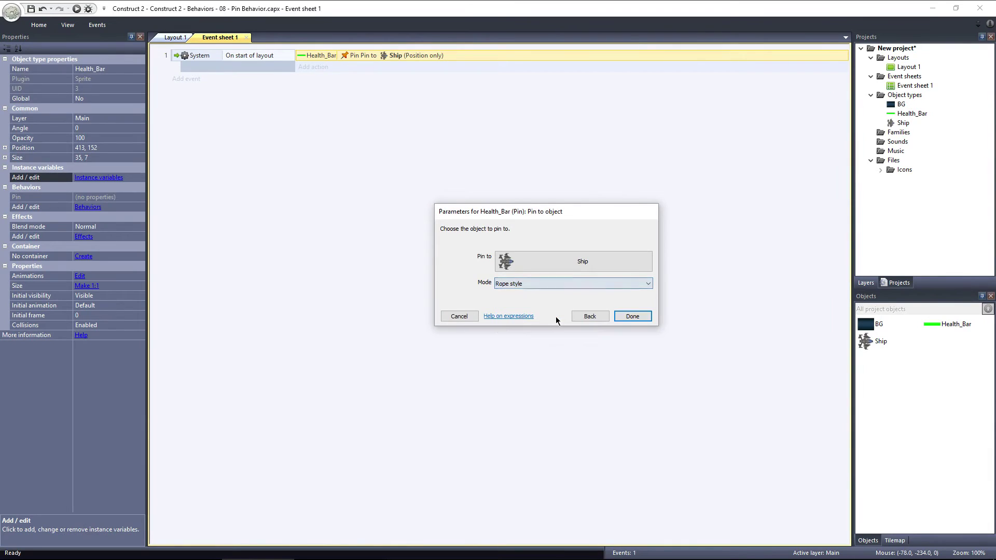
pyautogui.click(634, 316)
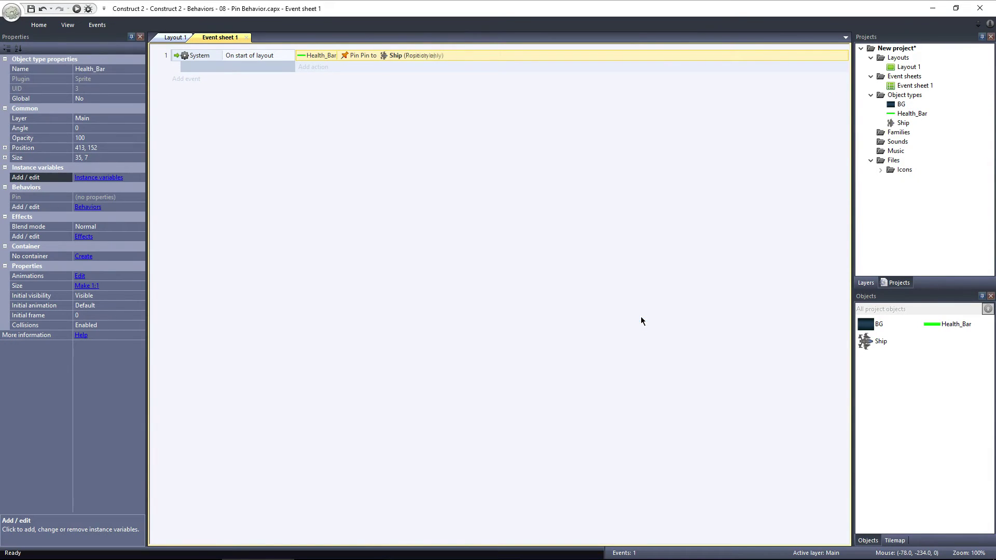
# Preview the game and fly the ship around to watch the bar trail it.
pyautogui.click(76, 8)
pyautogui.press('Down')
pyautogui.press('Right')
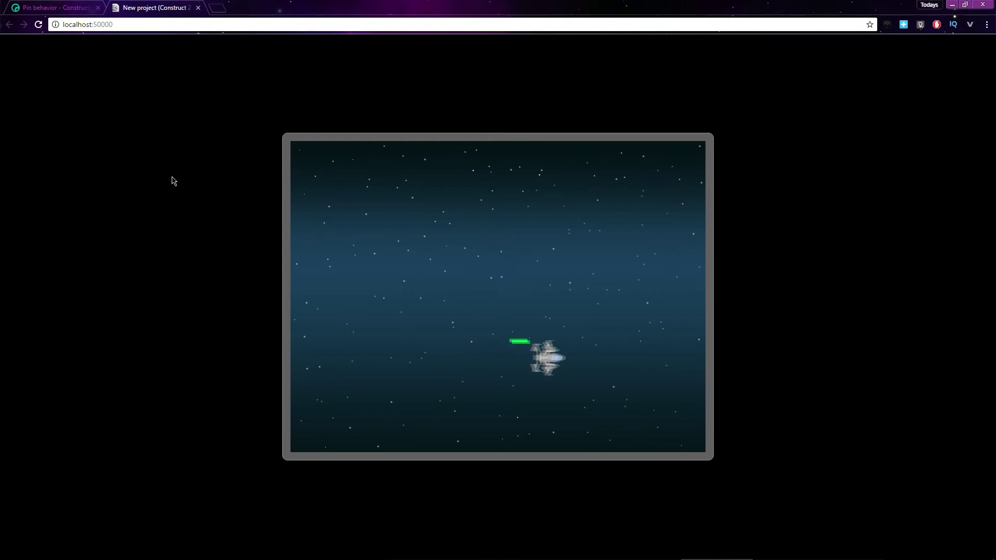
pyautogui.press('Up')
pyautogui.press('Left')
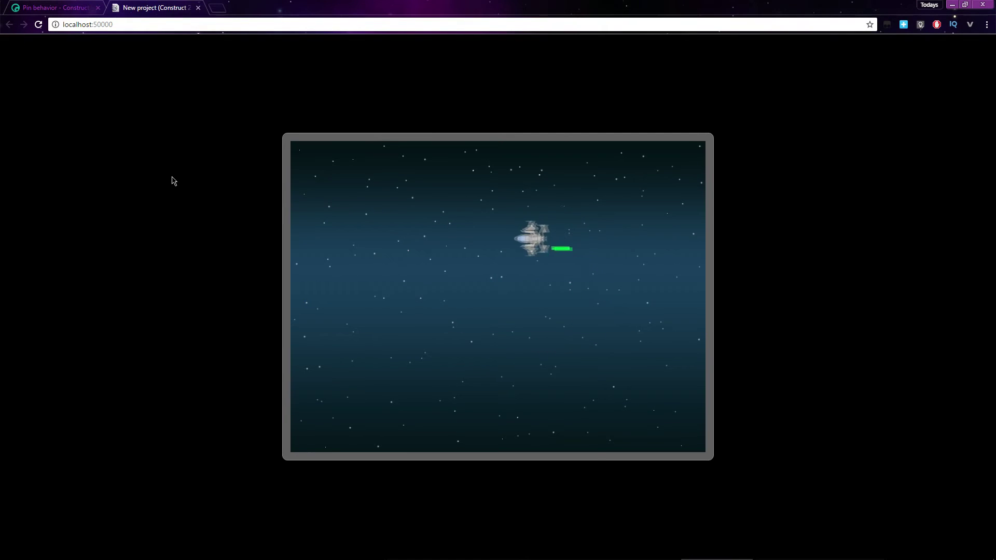
pyautogui.press('Down')
pyautogui.press('Right')
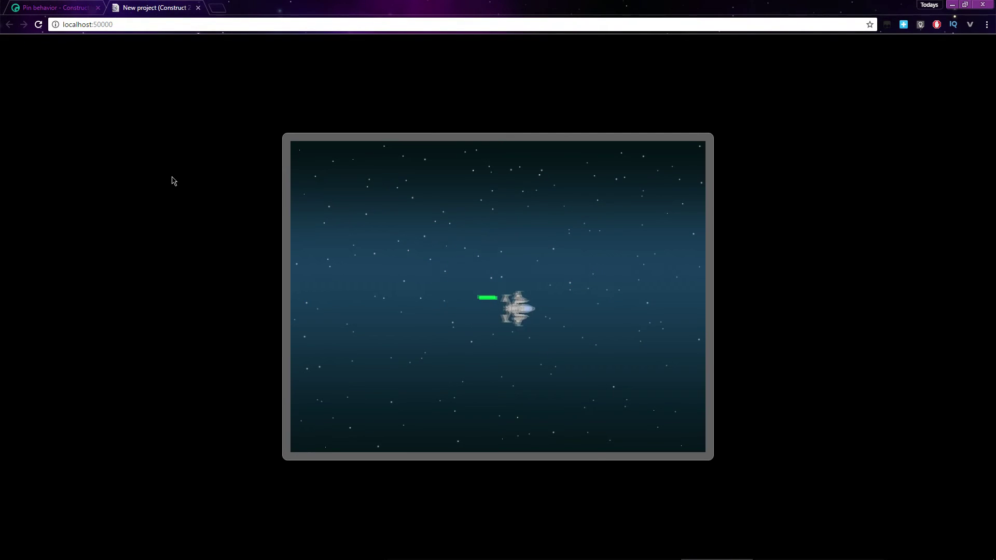
# Check Layout 1, then set the Pin action's mode to Bar style and preview.
pyautogui.click(198, 6)
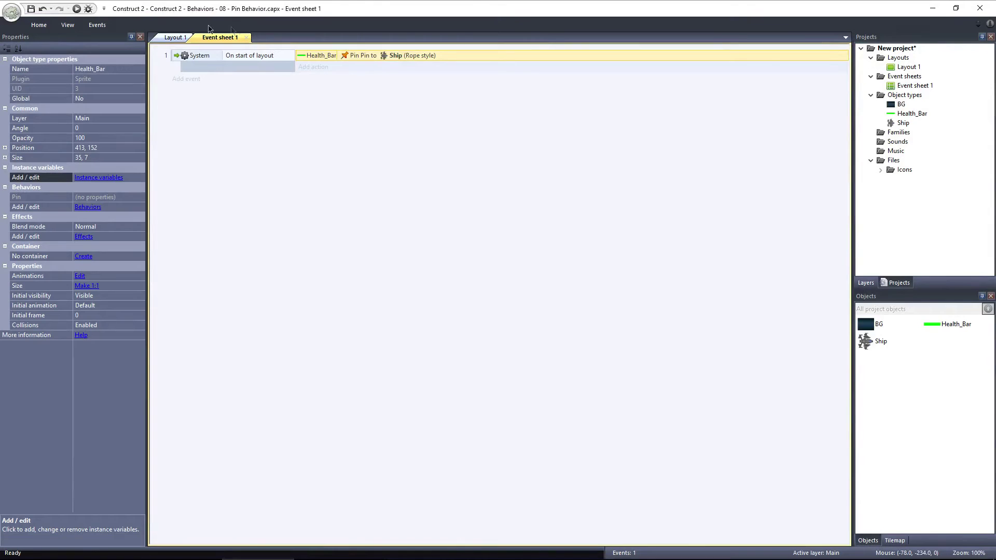
pyautogui.click(176, 36)
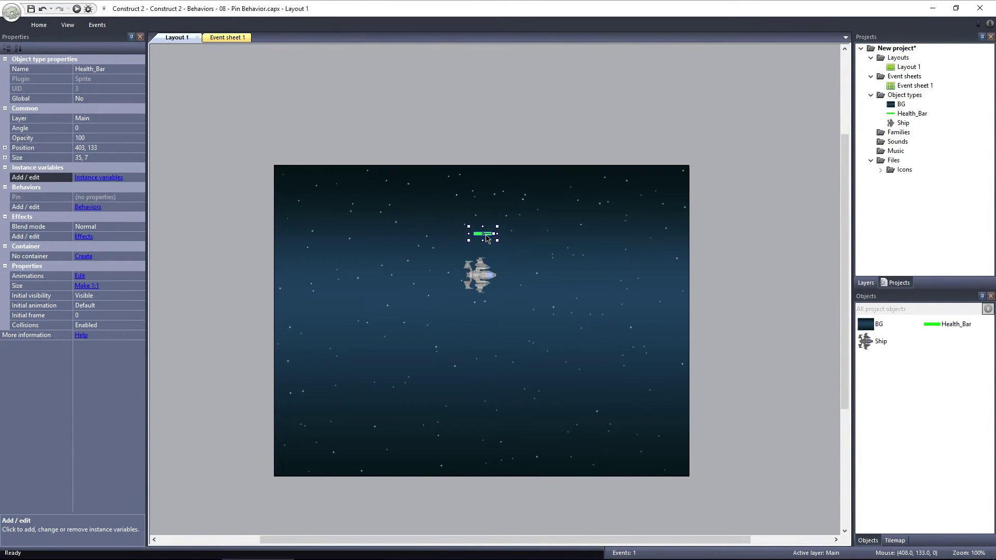
pyautogui.click(231, 37)
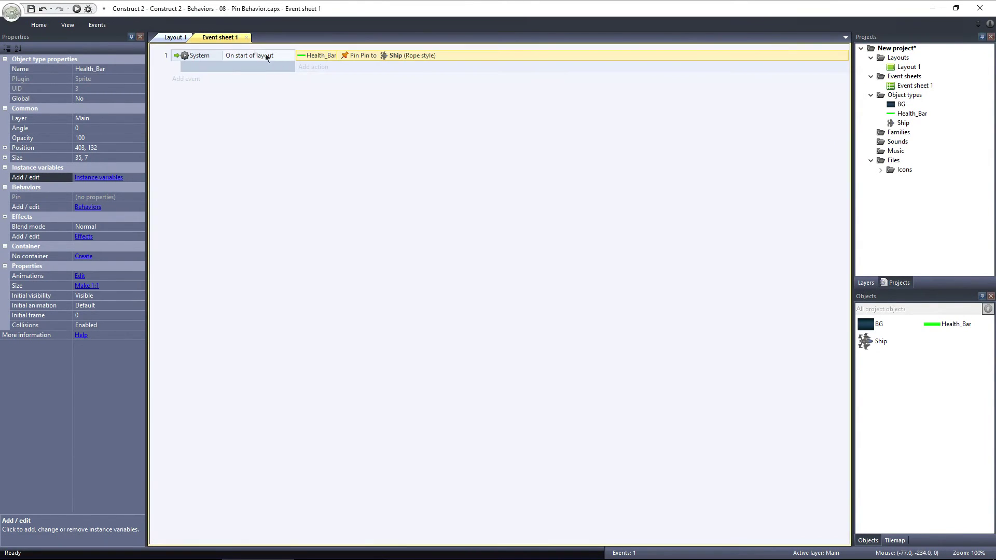
pyautogui.doubleClick(392, 53)
pyautogui.click(579, 282)
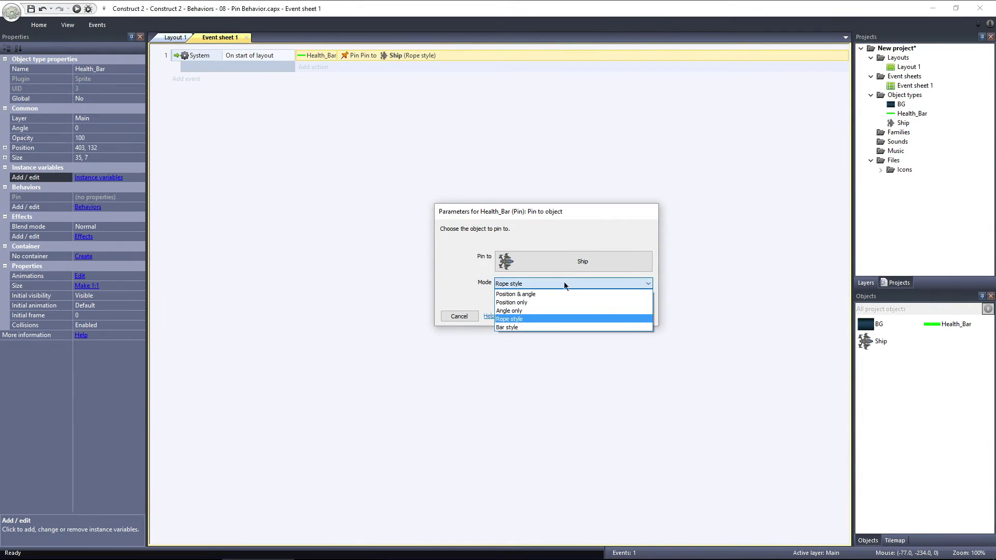
pyautogui.click(540, 327)
pyautogui.click(626, 318)
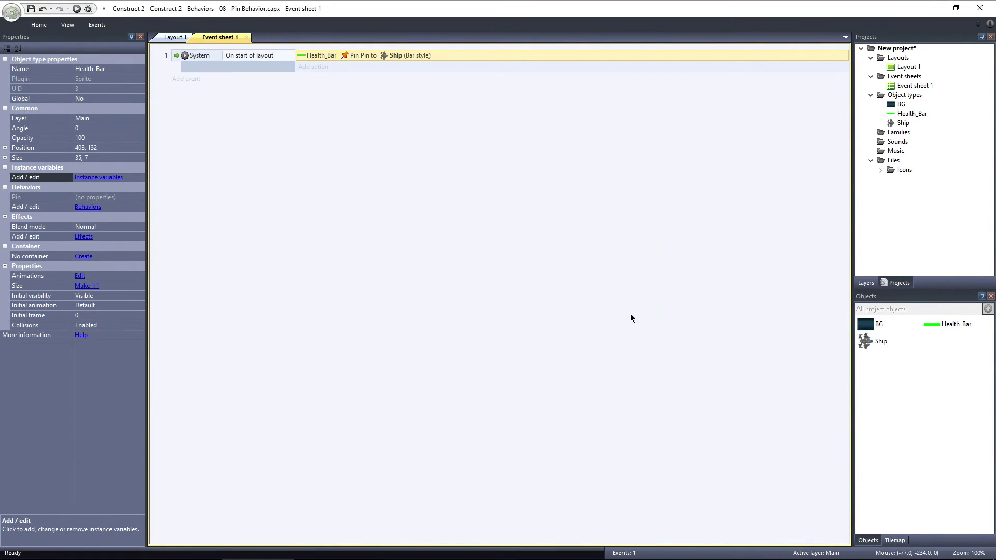
pyautogui.click(77, 8)
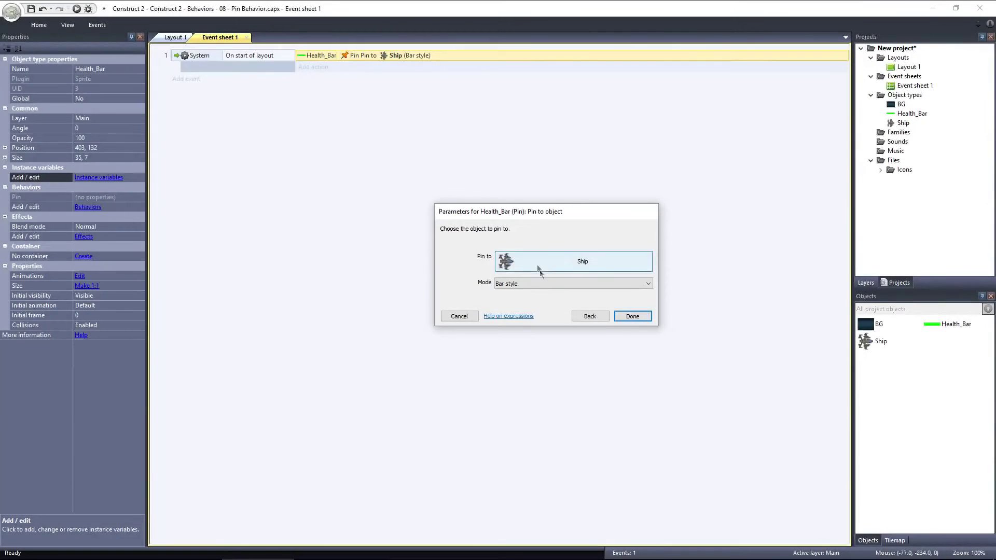
# Set the pin mode back to Rope style and preview again.
pyautogui.click(543, 283)
pyautogui.click(540, 314)
pyautogui.click(630, 315)
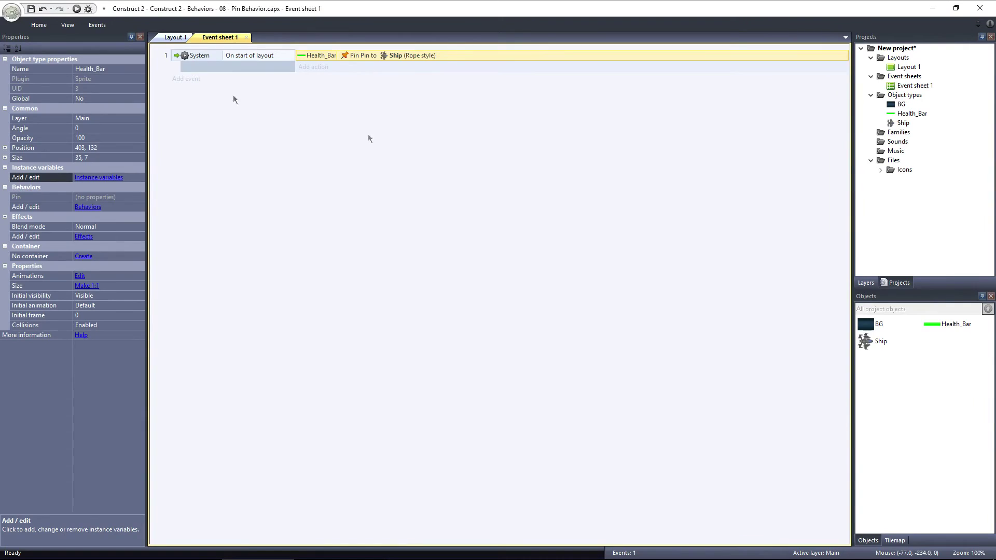
pyautogui.click(76, 9)
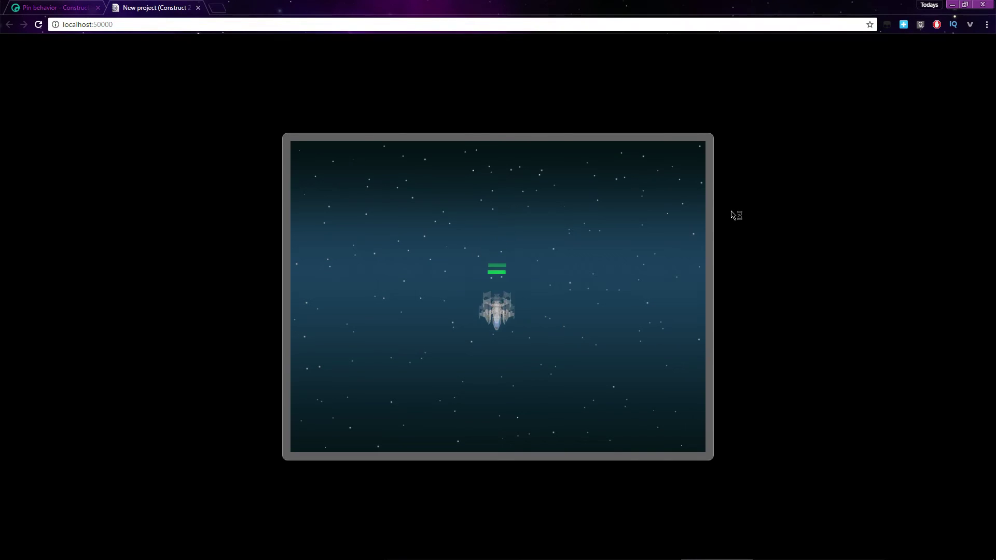
# Fly the ship down, up and down in the rope-style preview.
pyautogui.press('Down')
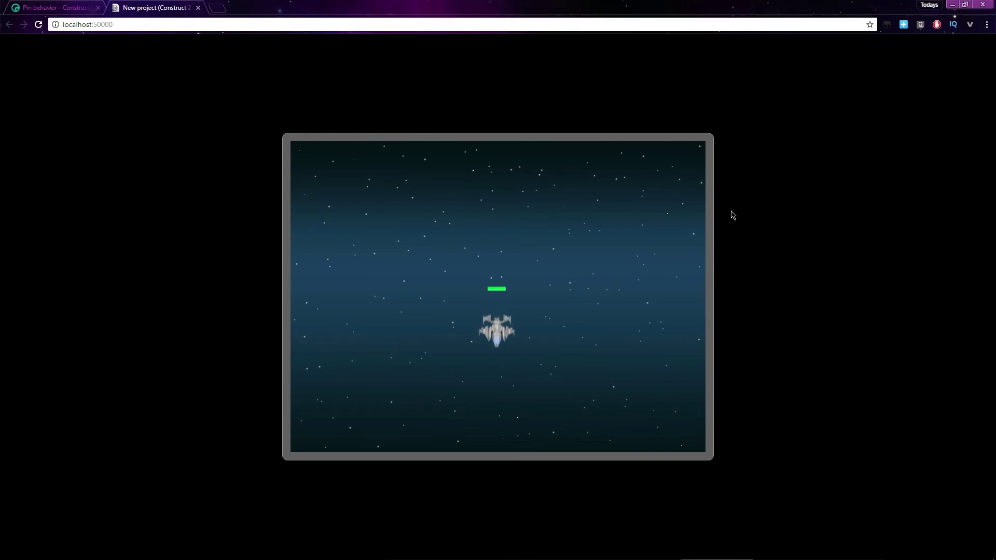
pyautogui.press('Up')
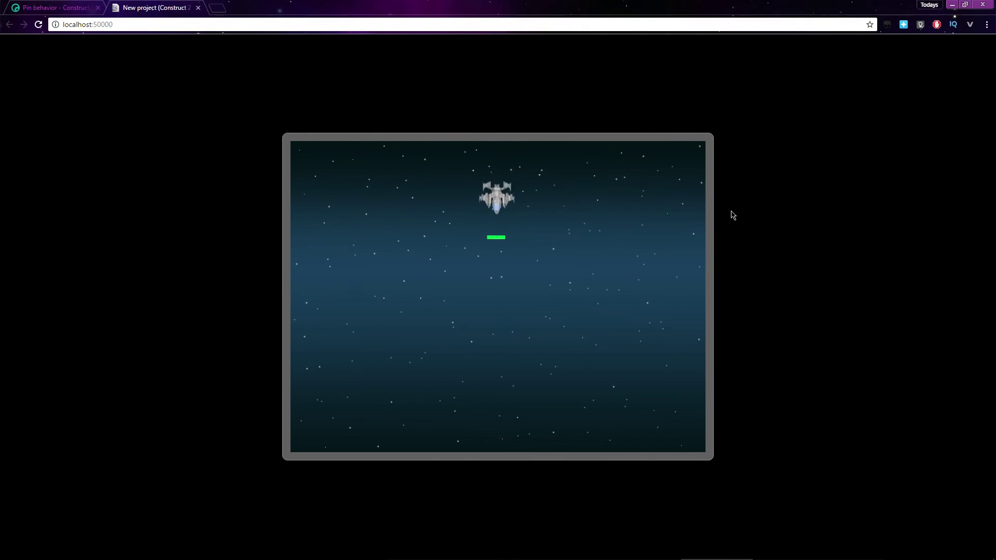
pyautogui.press('Down')
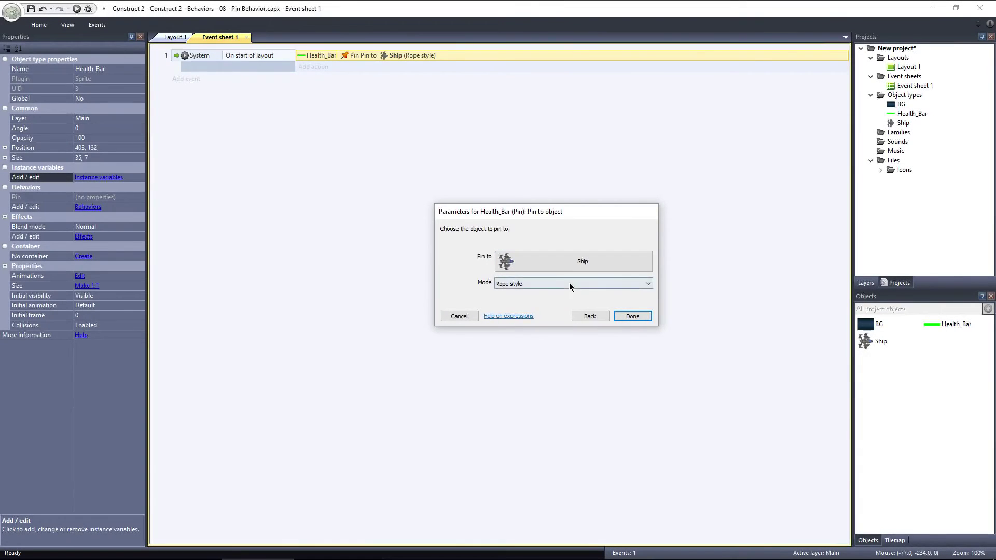
# Set the pin mode to Bar style and launch a fresh preview.
pyautogui.click(568, 282)
pyautogui.click(558, 329)
pyautogui.click(627, 317)
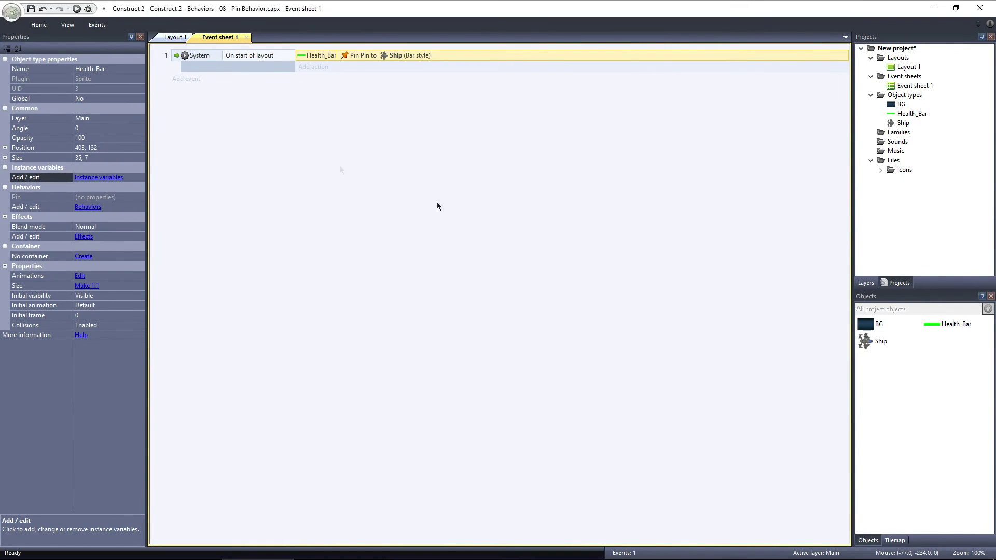
pyautogui.click(77, 8)
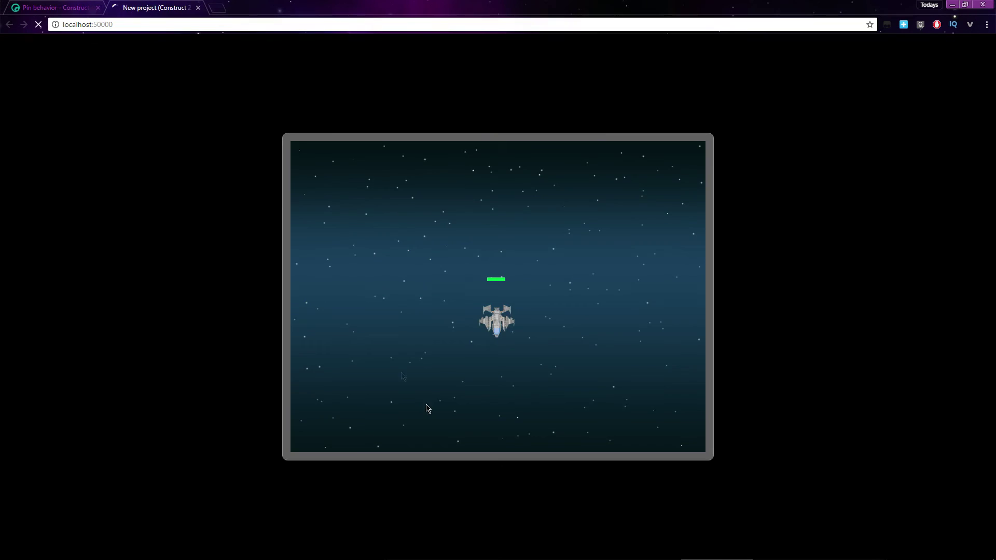
pyautogui.press('Up')
pyautogui.press('Down')
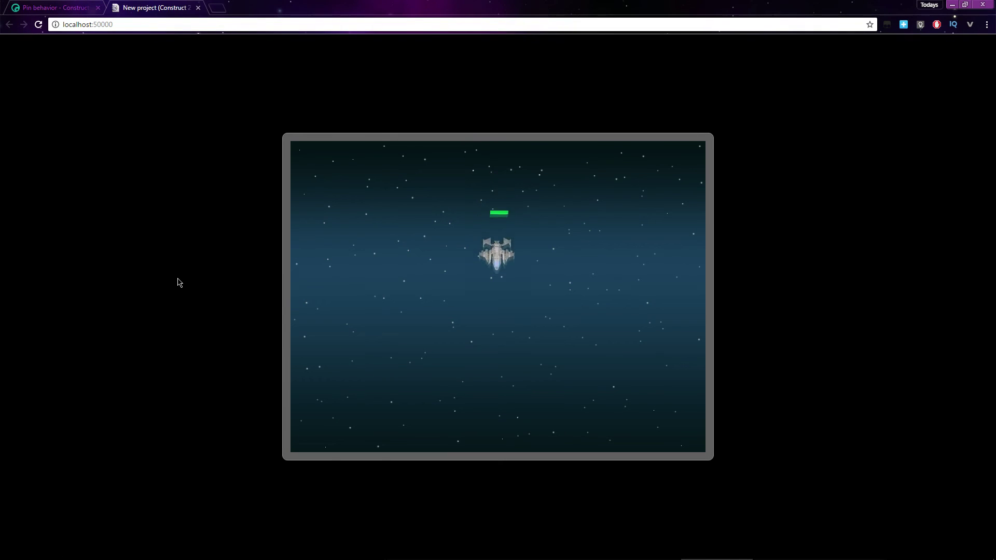
pyautogui.press('Up')
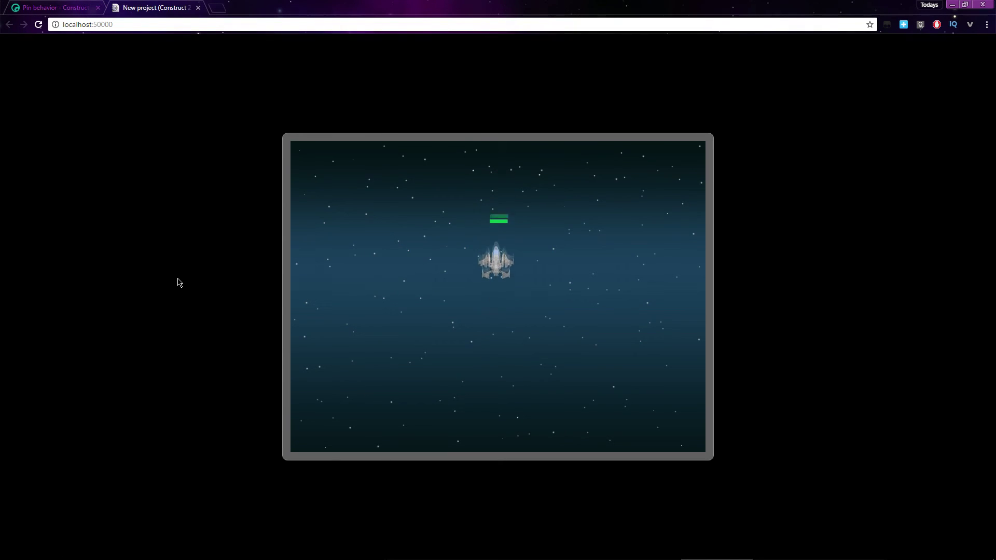
pyautogui.press('Up')
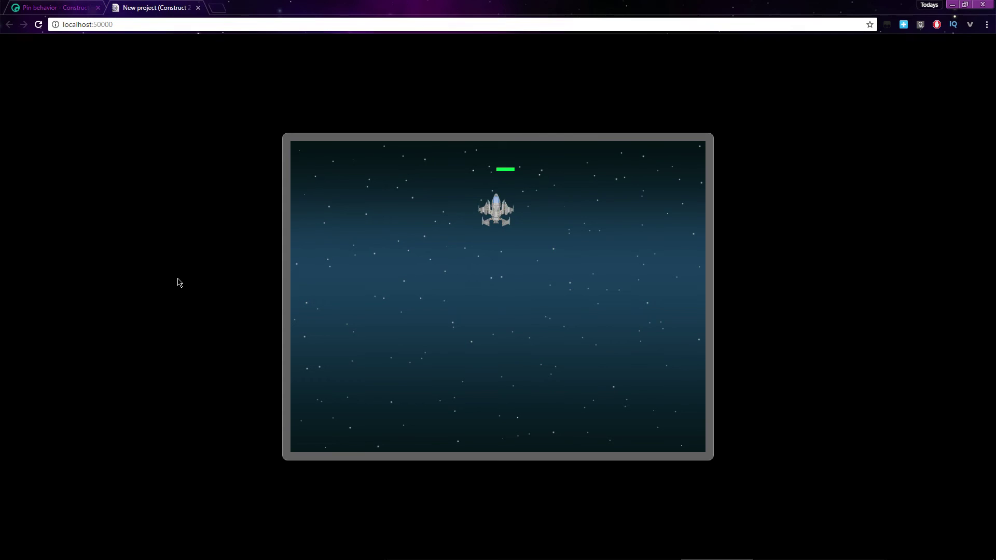